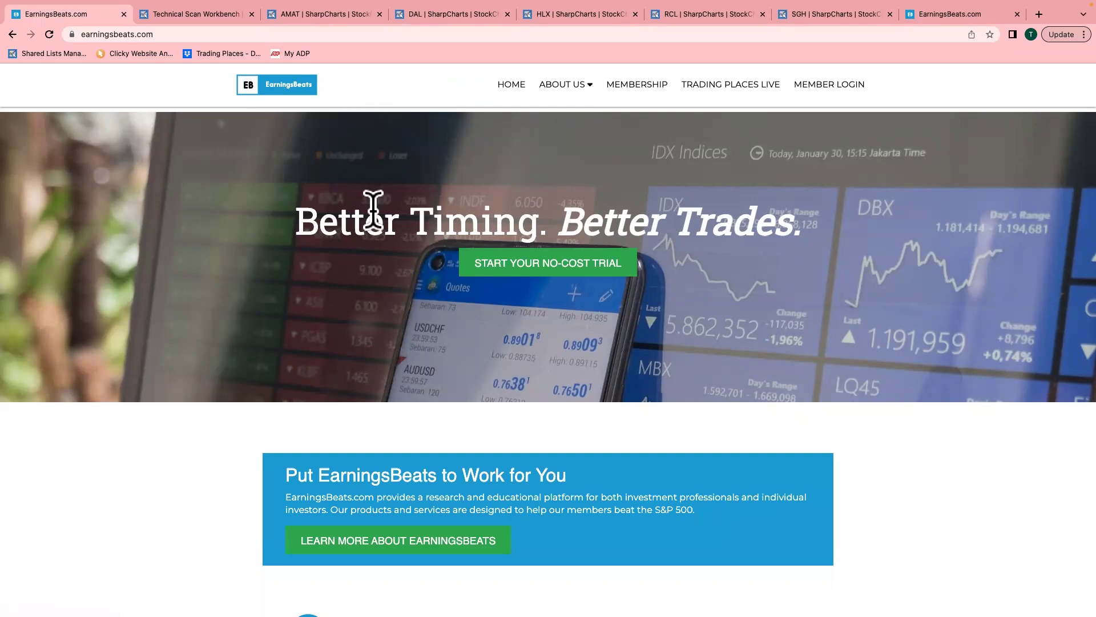
- Scroll the EarningsBeats homepage down to the free Digest subscription and History of Success section
scroll(374, 210, "down", 2)
scroll(375, 220, "down", 8)
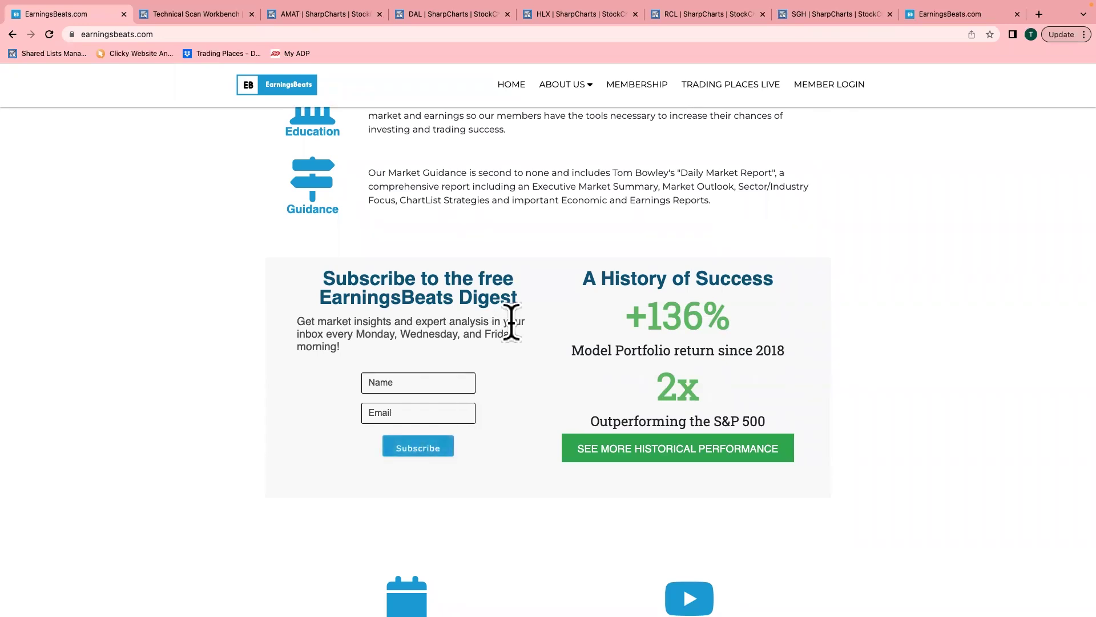
scroll(512, 325, "up", 10)
- Return to the homepage top and bring up the Scan Workbench showing saved earnings/guidance scan 009
scroll(512, 325, "up", 2)
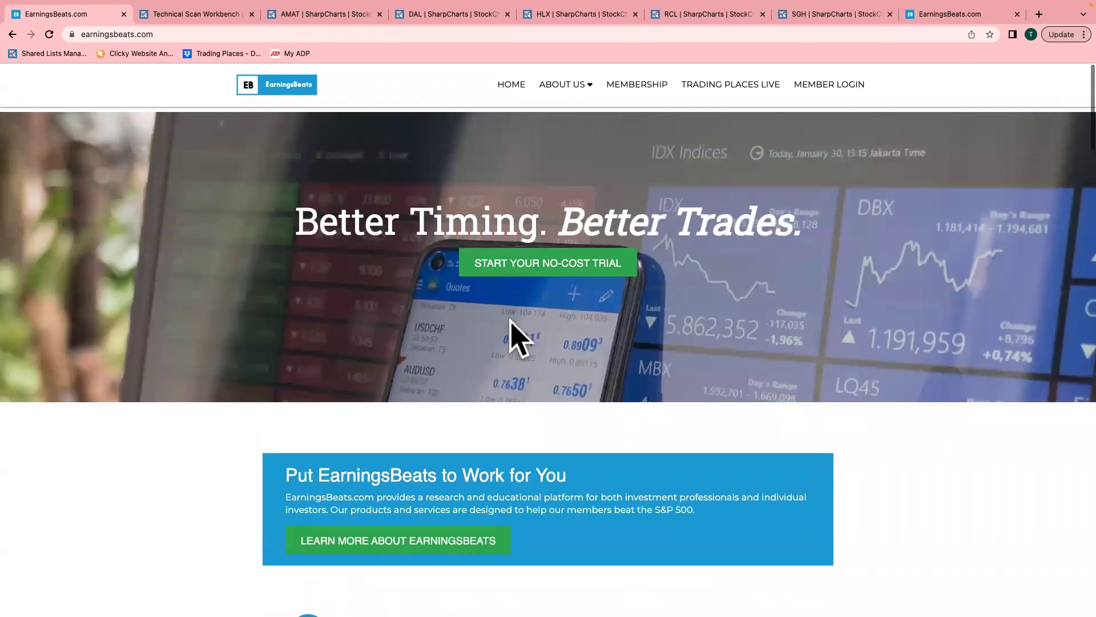
left_click(197, 13)
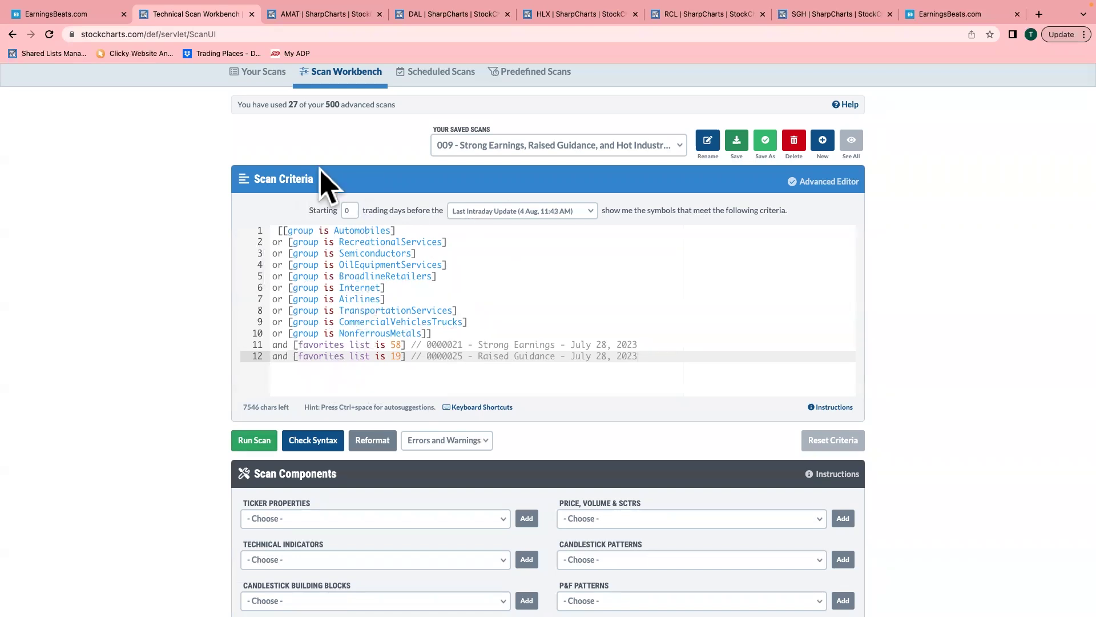
- Review the Applied Materials (AMAT) daily chart, then move on to the Delta Air Lines (DAL) SharpChart
left_click(343, 14)
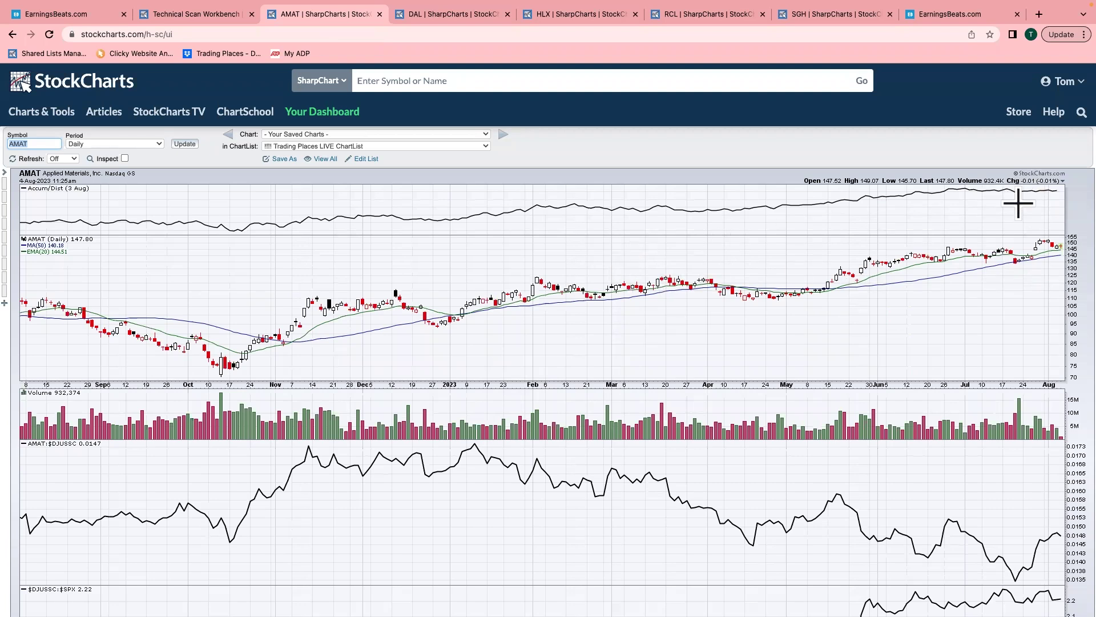
scroll(911, 291, "down", 3)
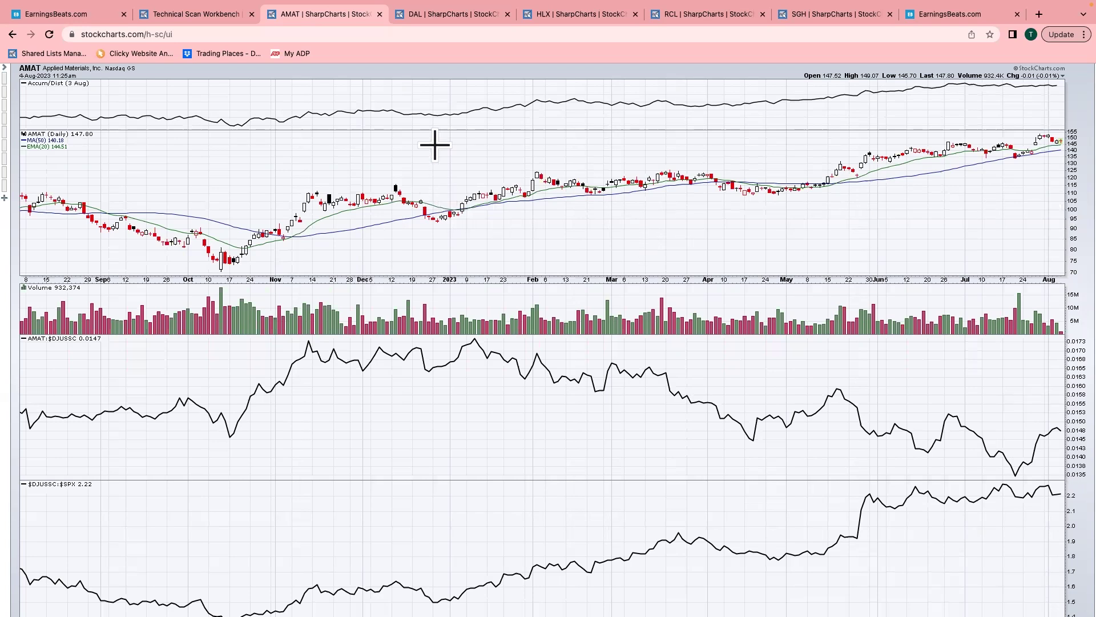
left_click(451, 24)
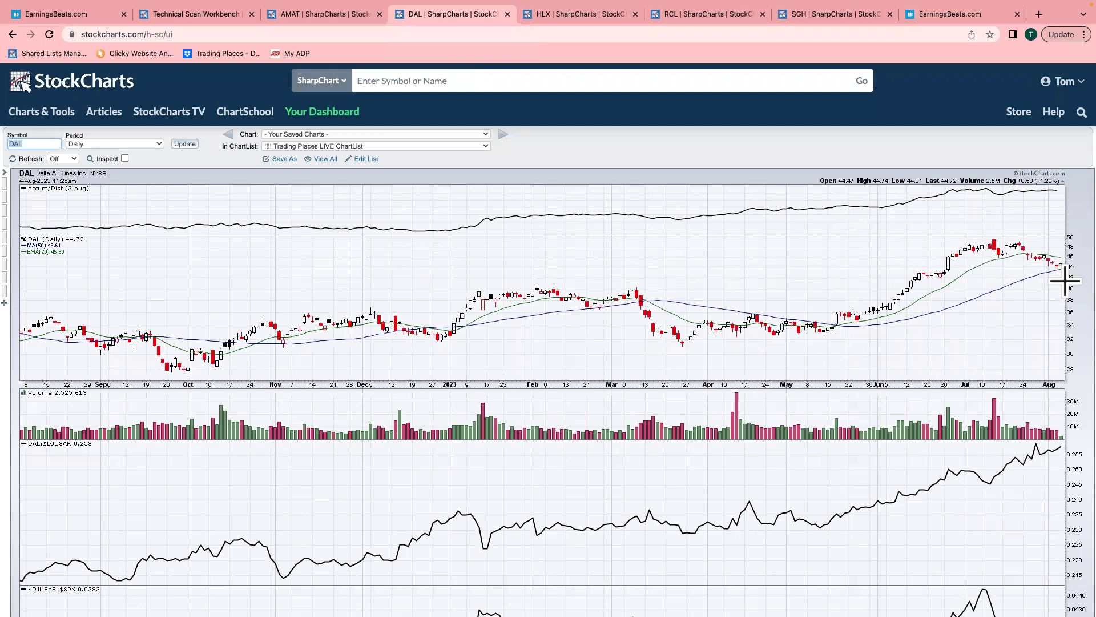
- Scroll through DAL's relative-strength panels and back up to the price chart at 44.72
scroll(1065, 280, "down", 5)
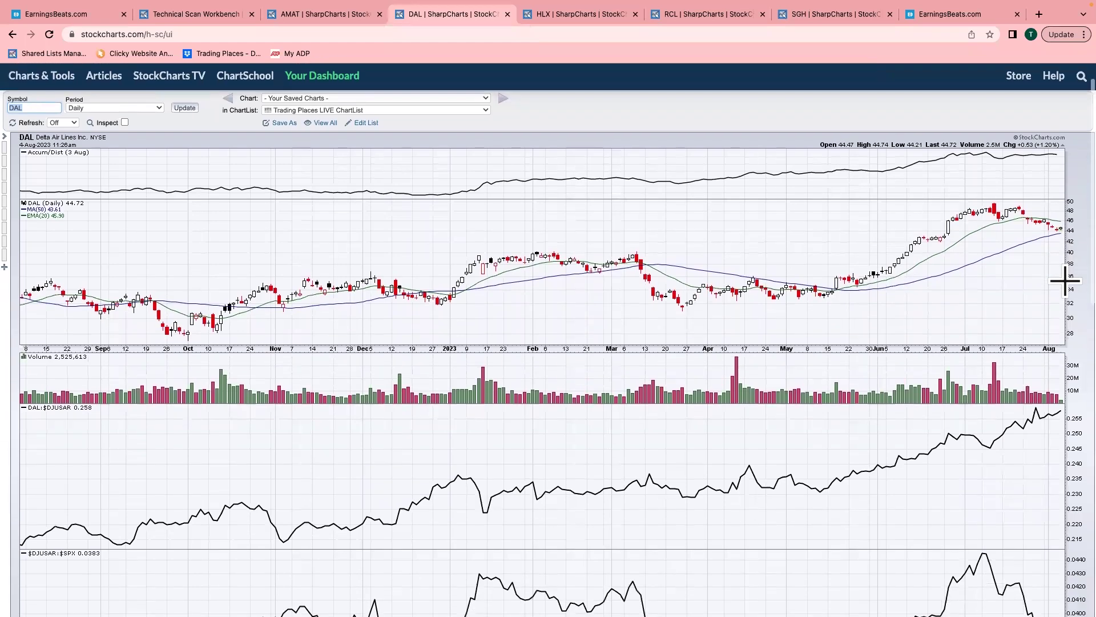
scroll(986, 420, "down", 2)
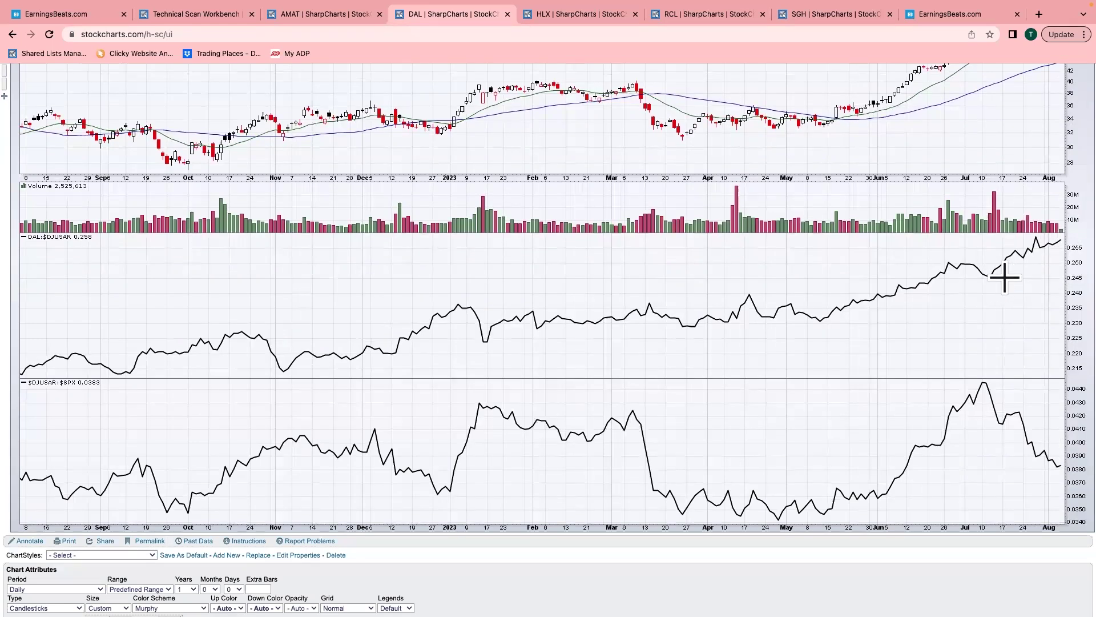
scroll(1005, 271, "up", 1)
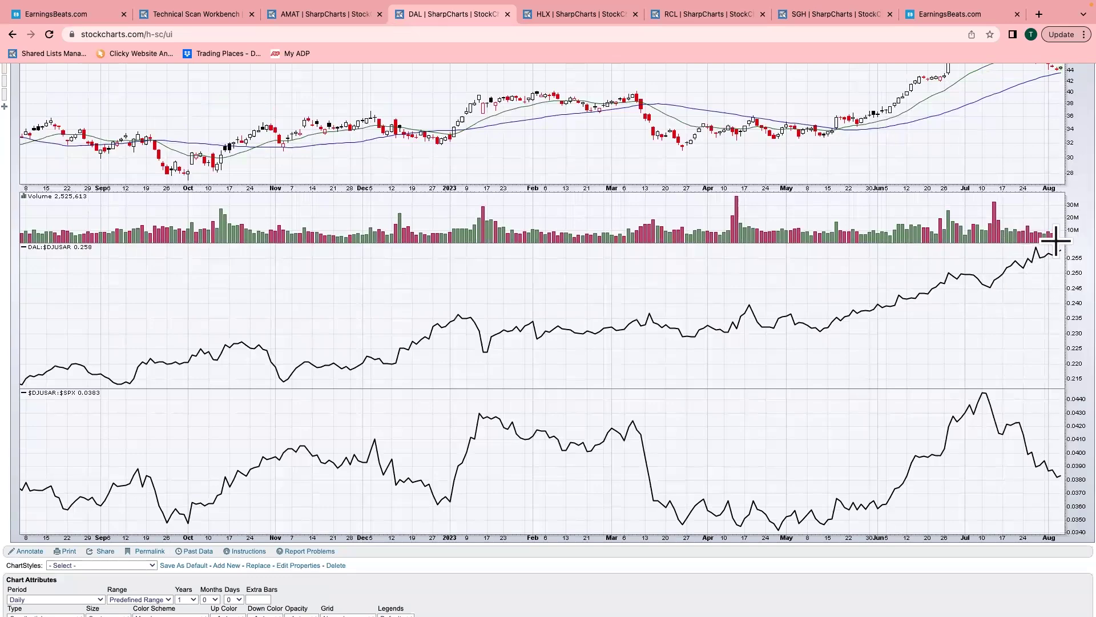
scroll(1015, 292, "up", 3)
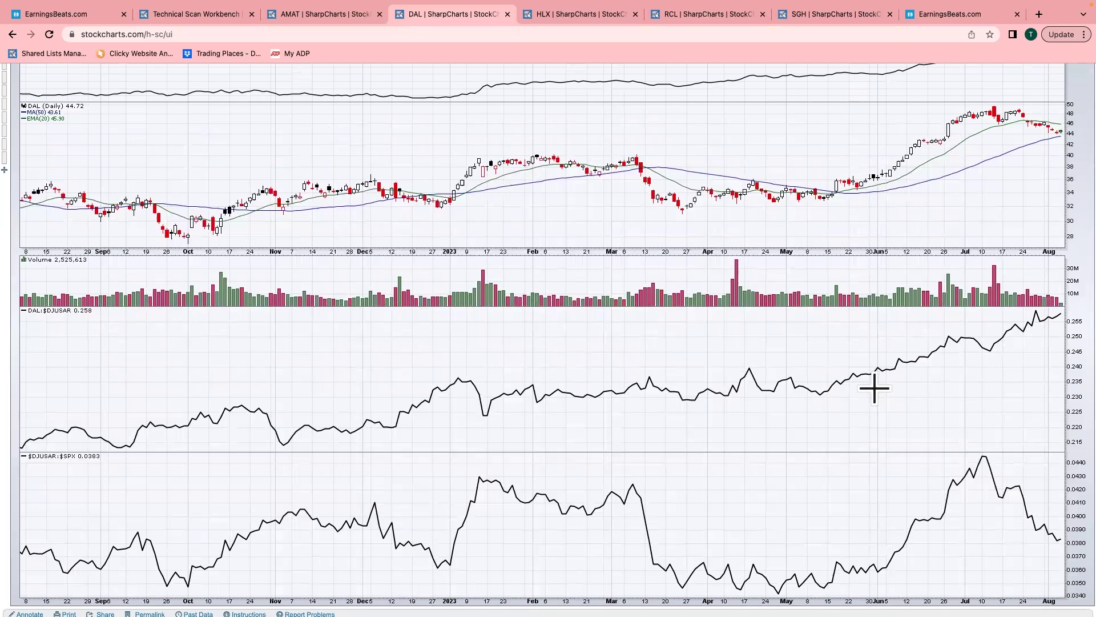
scroll(973, 339, "up", 3)
scroll(969, 341, "up", 1)
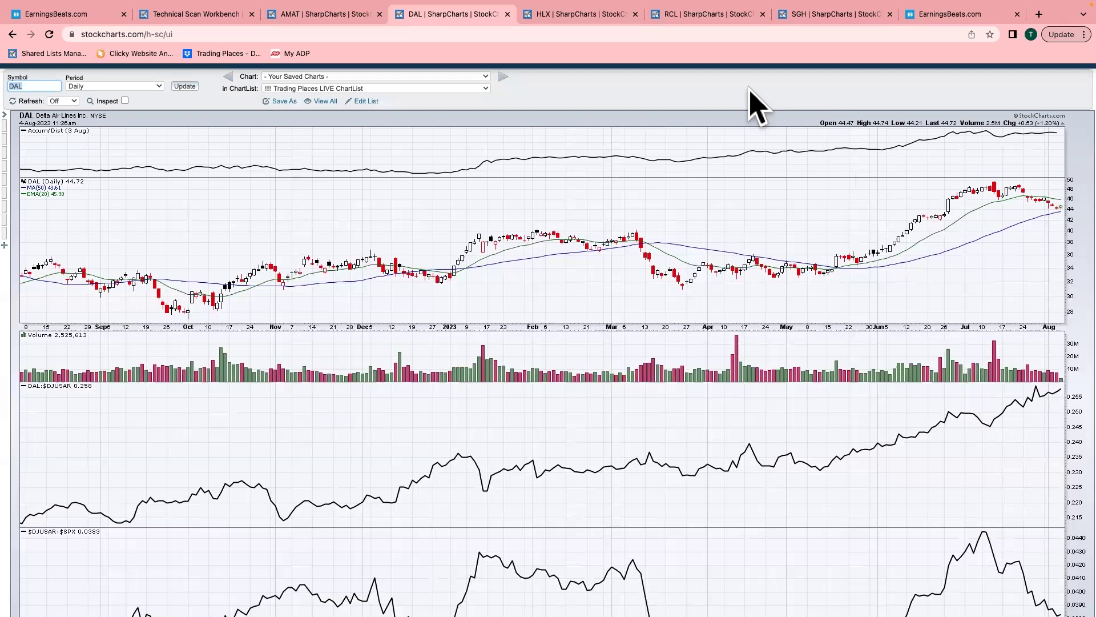
- Review the Helix Energy (HLX) chart and sector panel, then move to the Royal Caribbean (RCL) chart
left_click(577, 14)
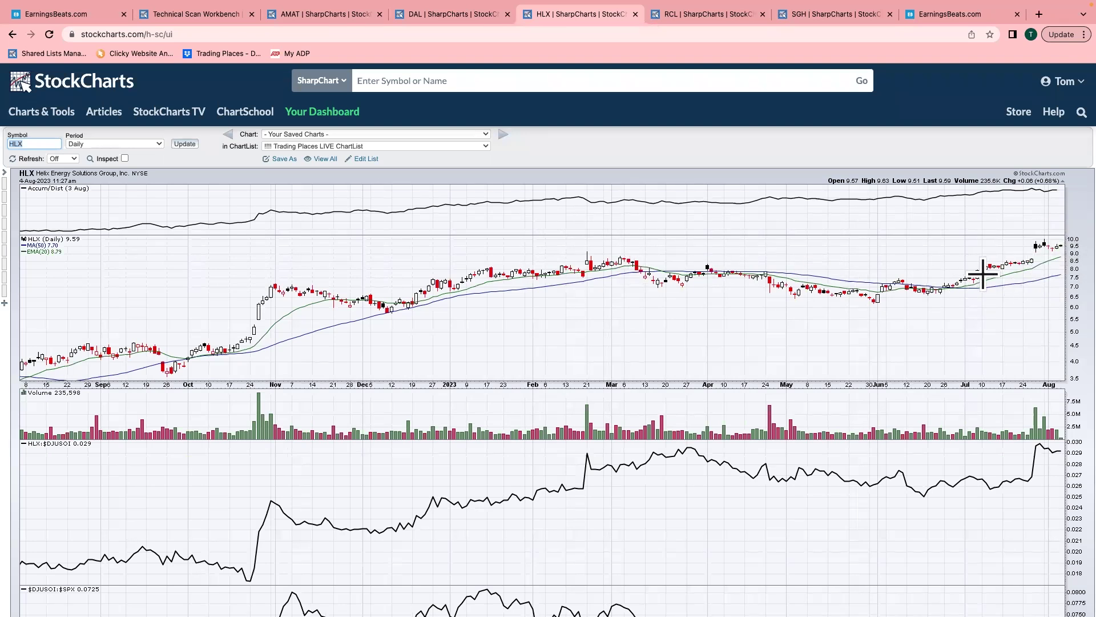
scroll(1009, 241, "down", 3)
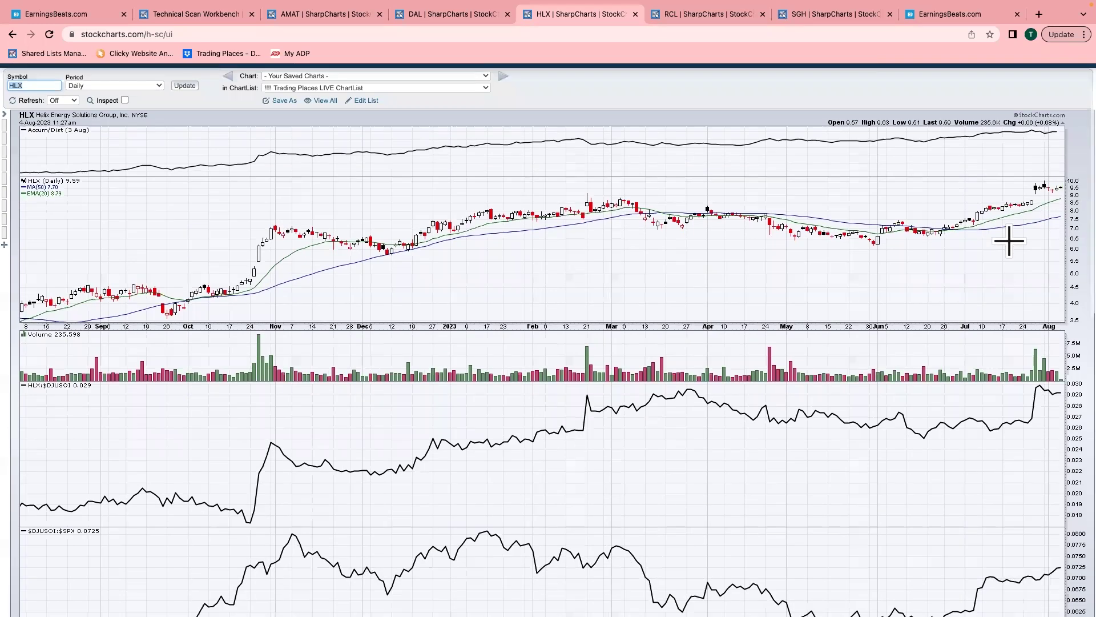
scroll(1063, 311, "down", 1)
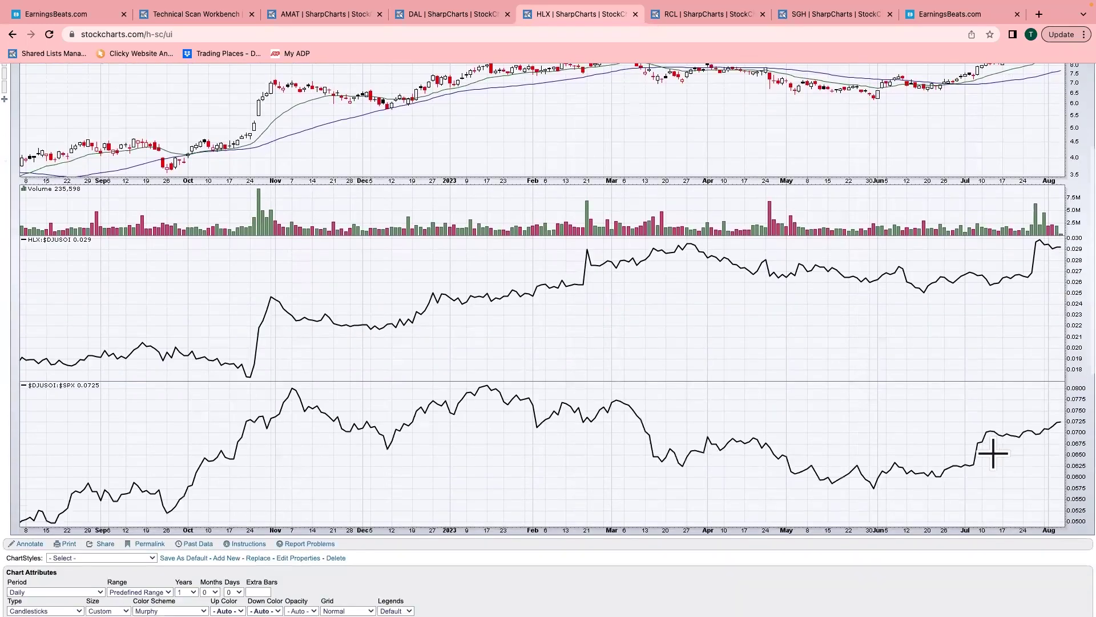
scroll(994, 389, "up", 3)
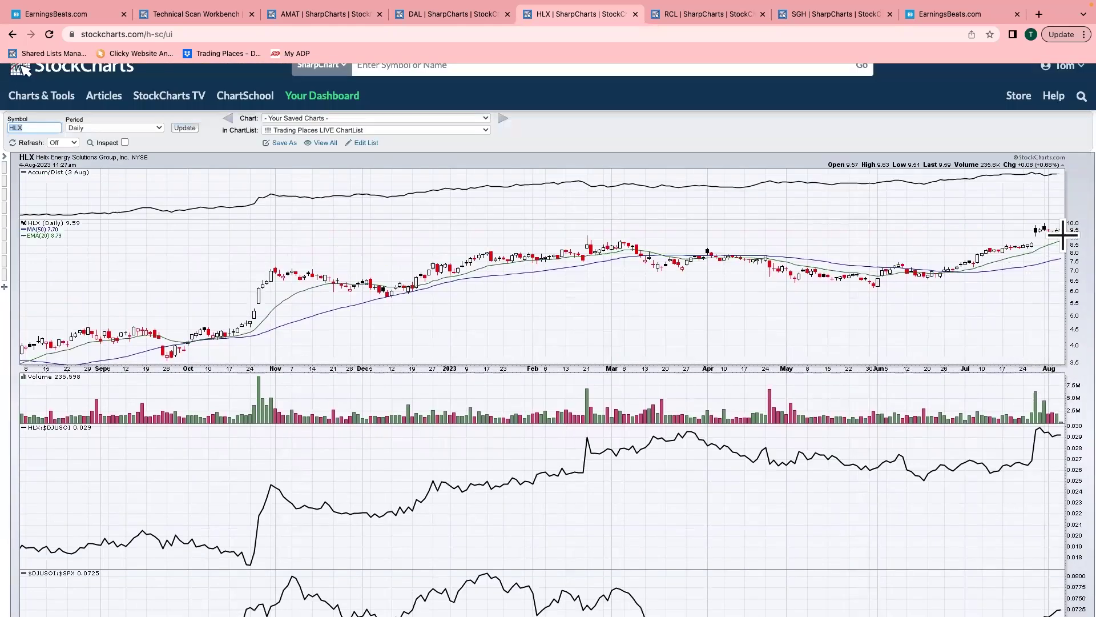
left_click(715, 17)
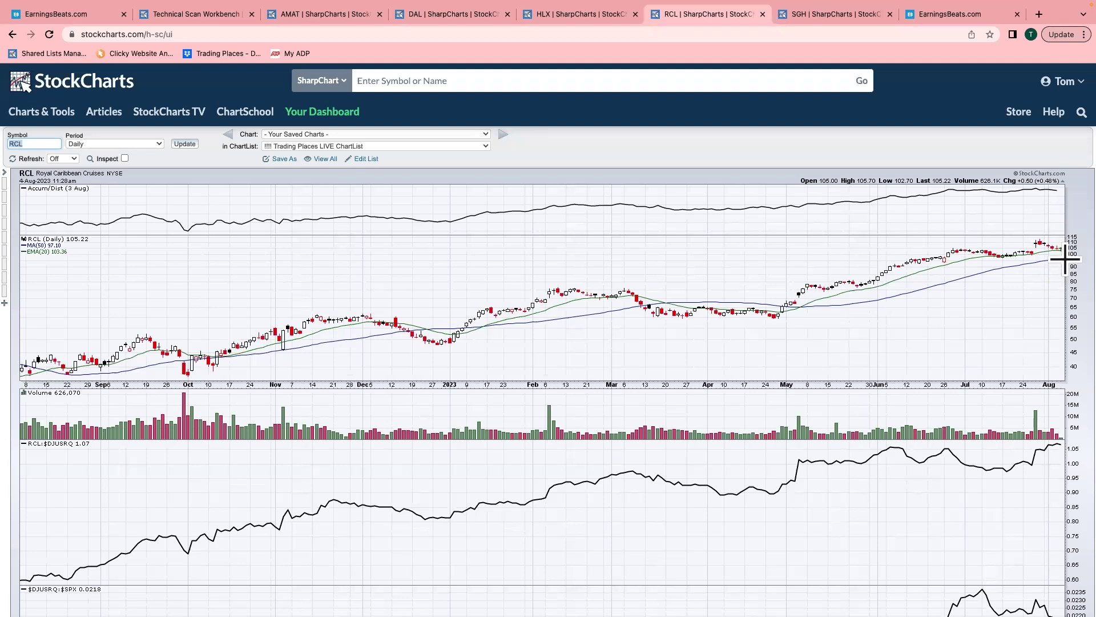
- Scroll through the RCL chart panels and Chart Attributes, then bring up the Smart Global Holdings (SGH) chart
scroll(1058, 266, "down", 2)
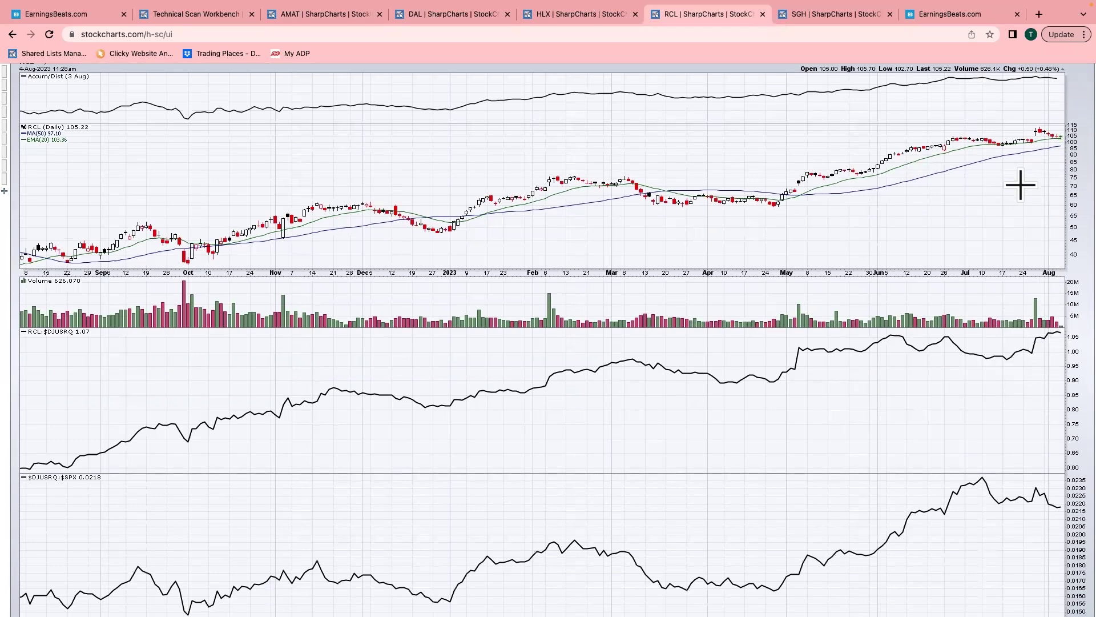
scroll(990, 224, "down", 1)
scroll(991, 224, "down", 2)
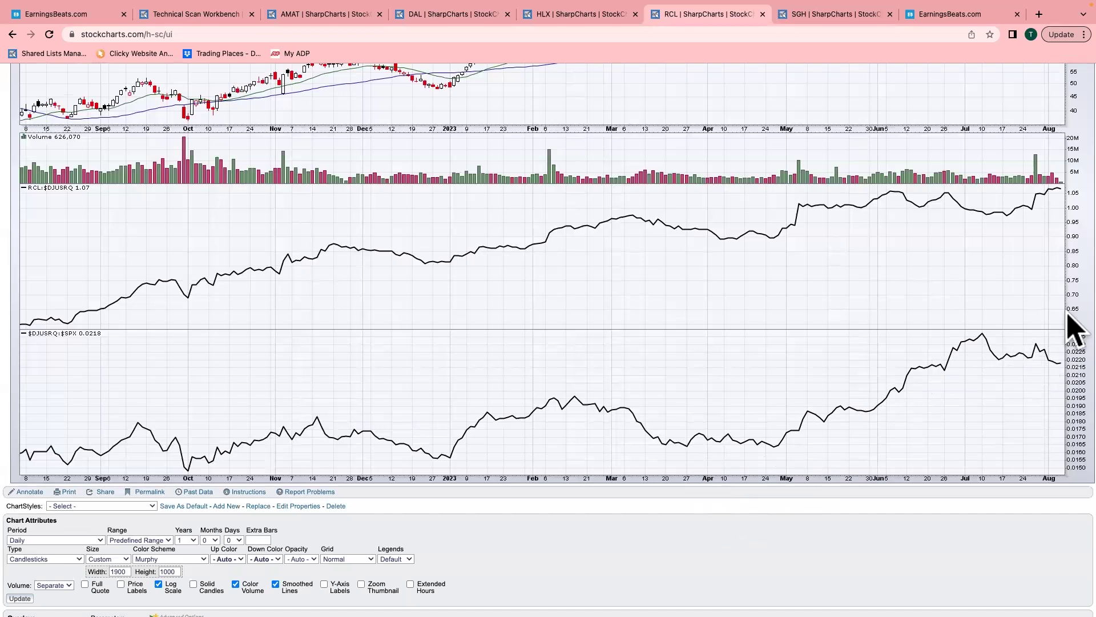
scroll(976, 351, "up", 3)
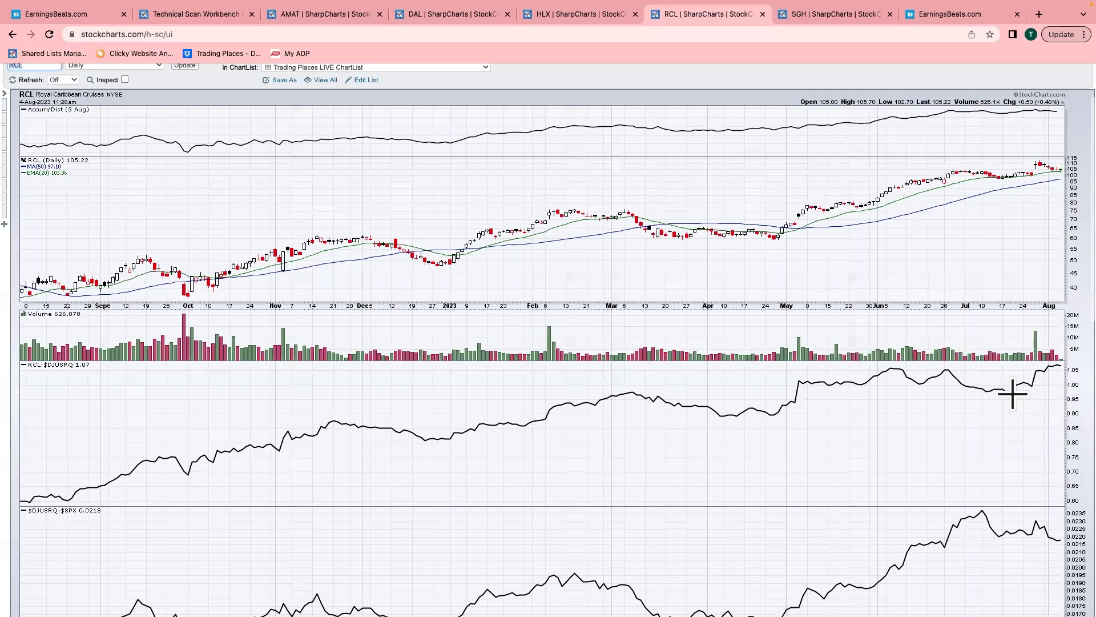
scroll(1048, 377, "up", 1)
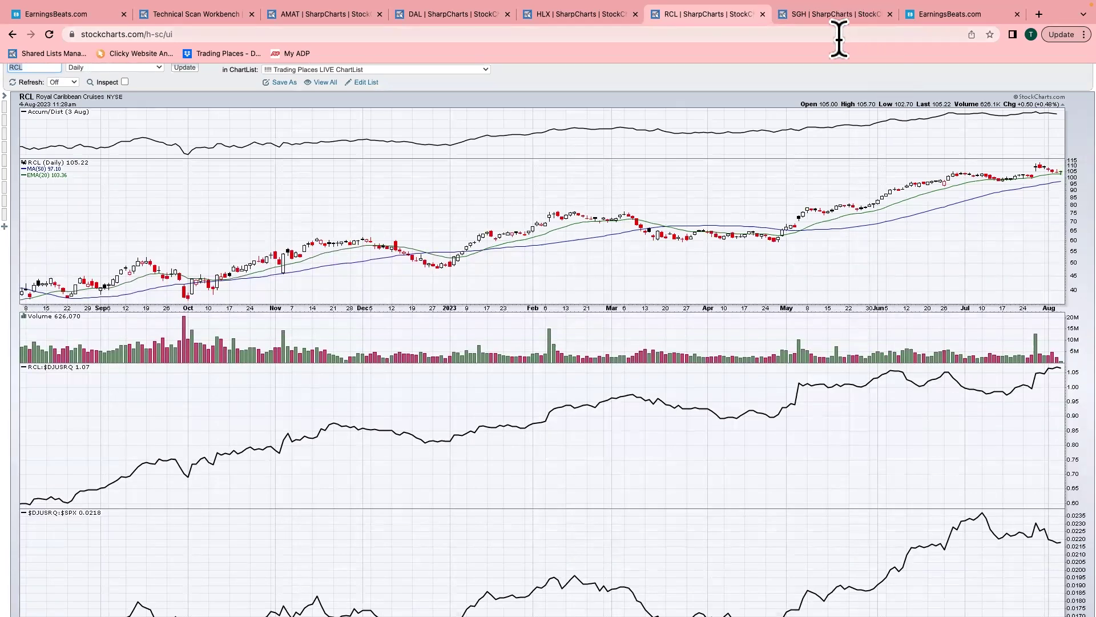
left_click(839, 15)
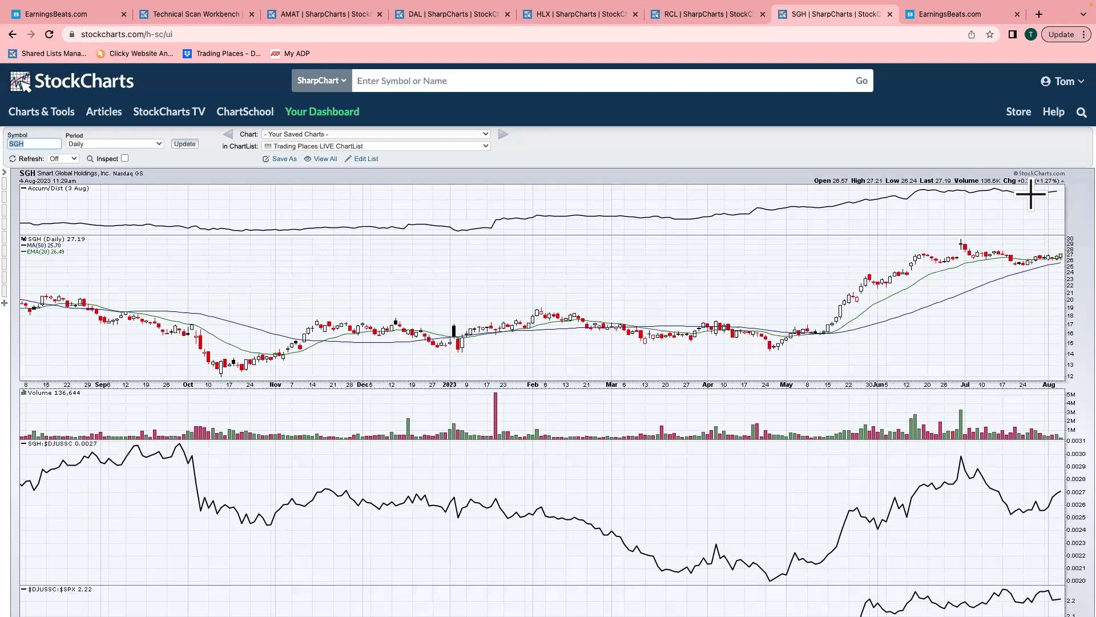
scroll(1033, 192, "down", 3)
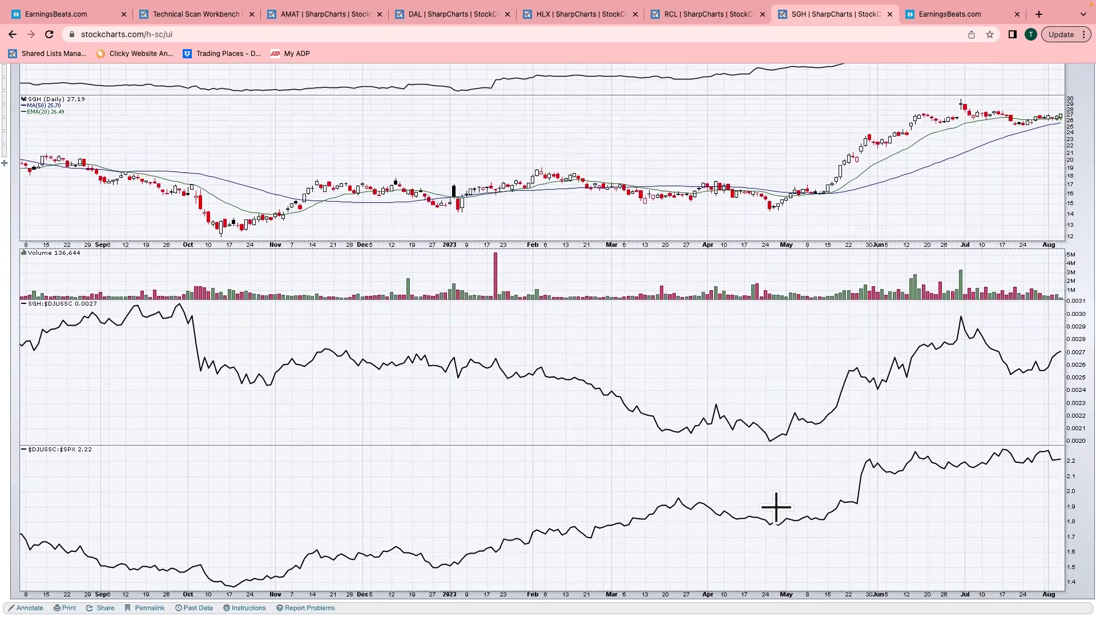
scroll(782, 474, "down", 2)
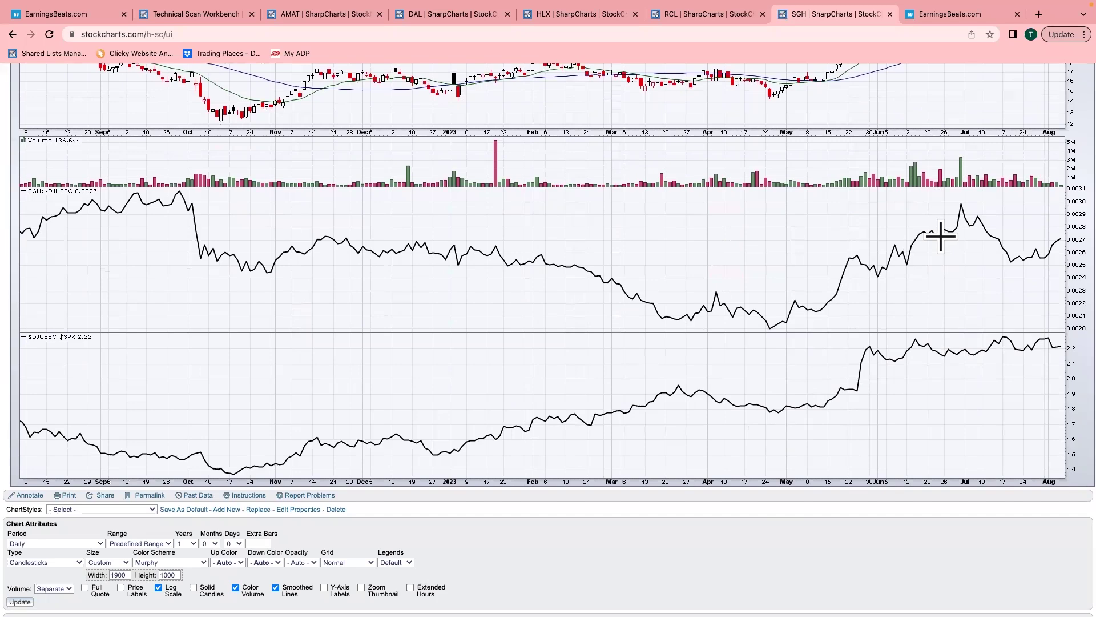
scroll(940, 236, "up", 3)
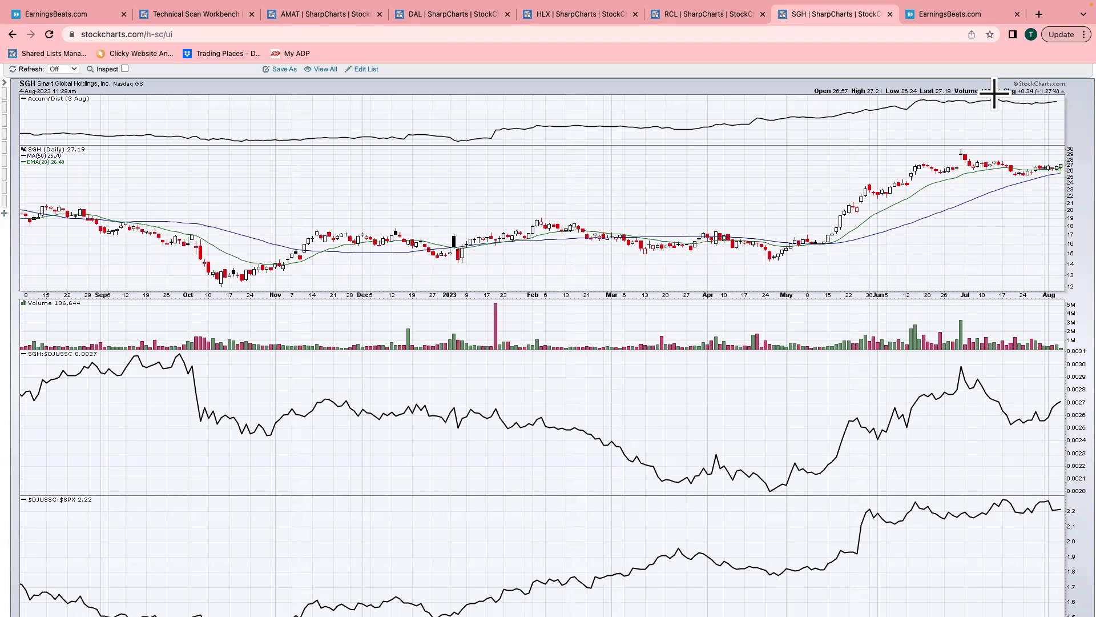
- Browse down the EarningsBeats.com homepage sections and back up to the 'Better Timing. Better Trades.' banner
left_click(953, 16)
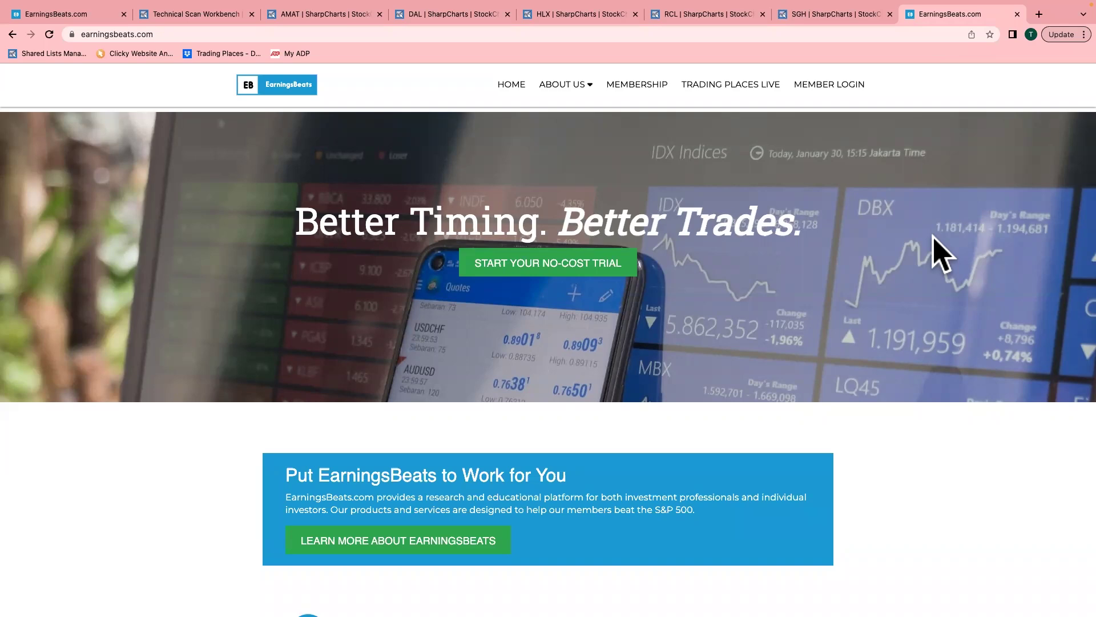
scroll(940, 254, "down", 7)
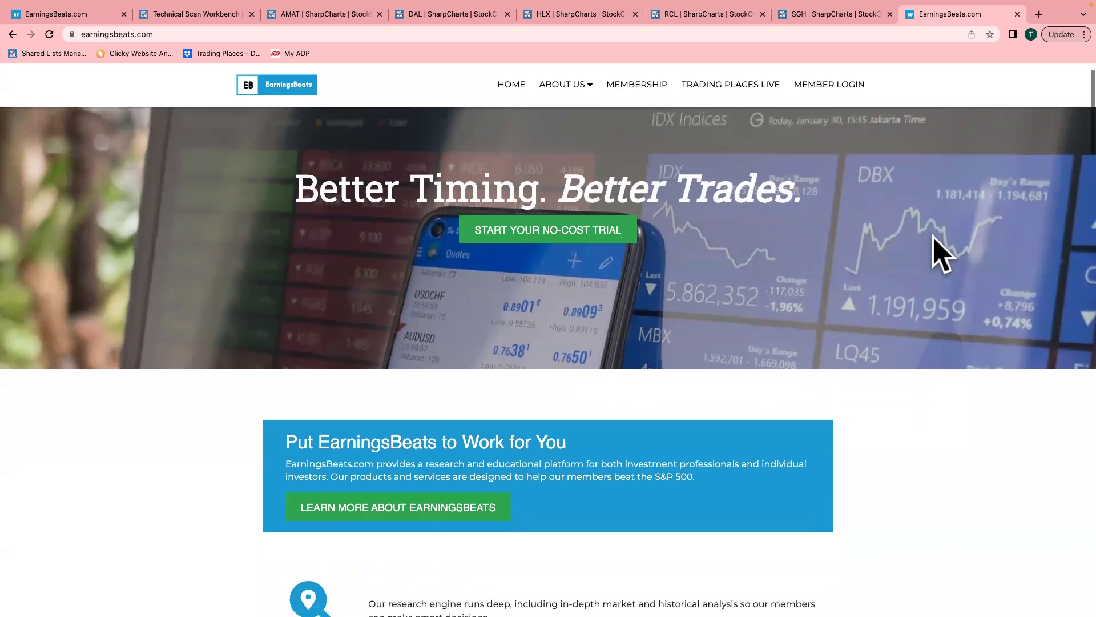
scroll(937, 252, "down", 4)
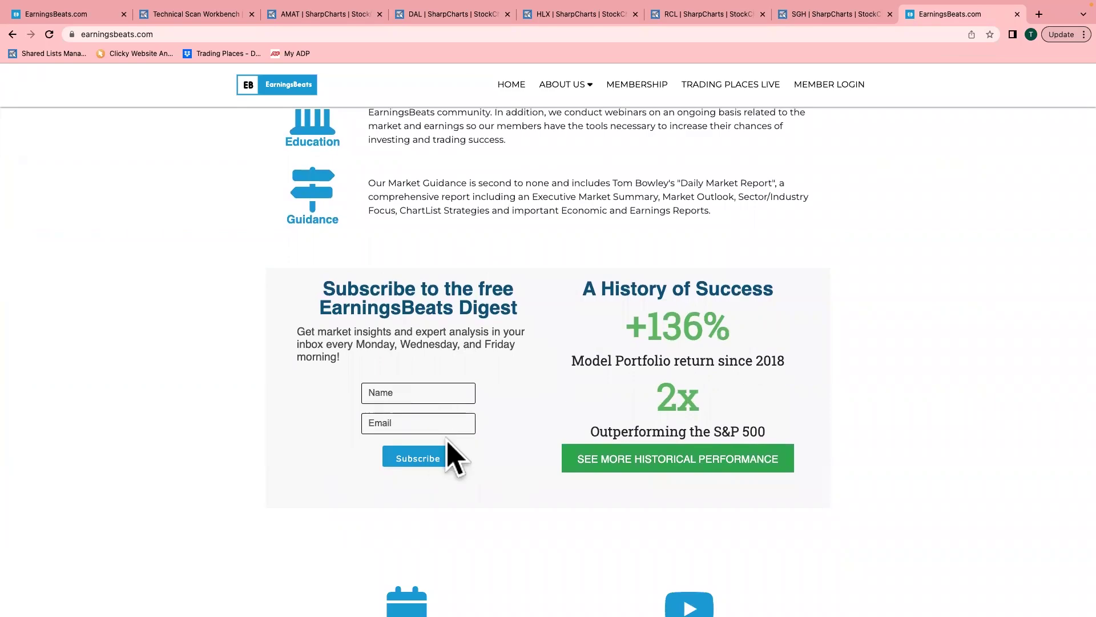
scroll(490, 455, "up", 9)
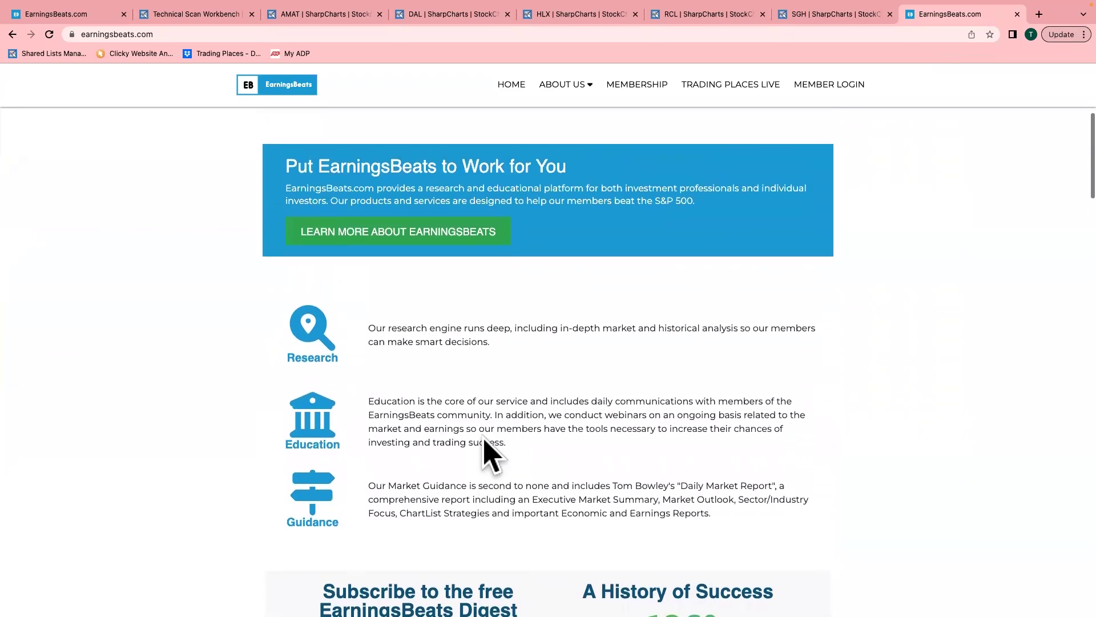
scroll(483, 441, "up", 1)
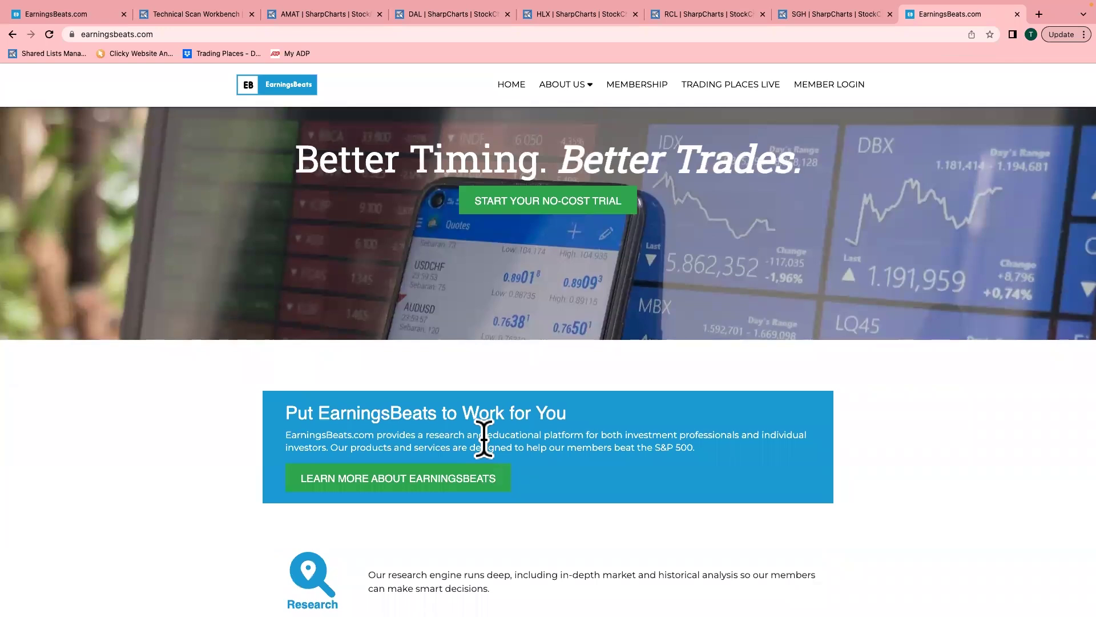
scroll(483, 437, "up", 1)
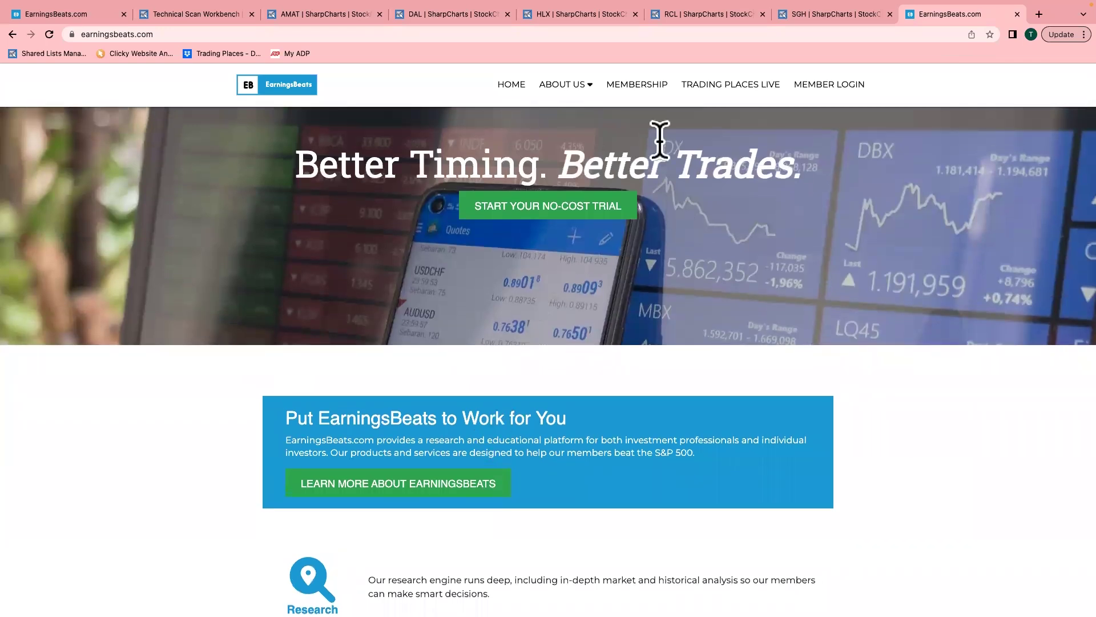